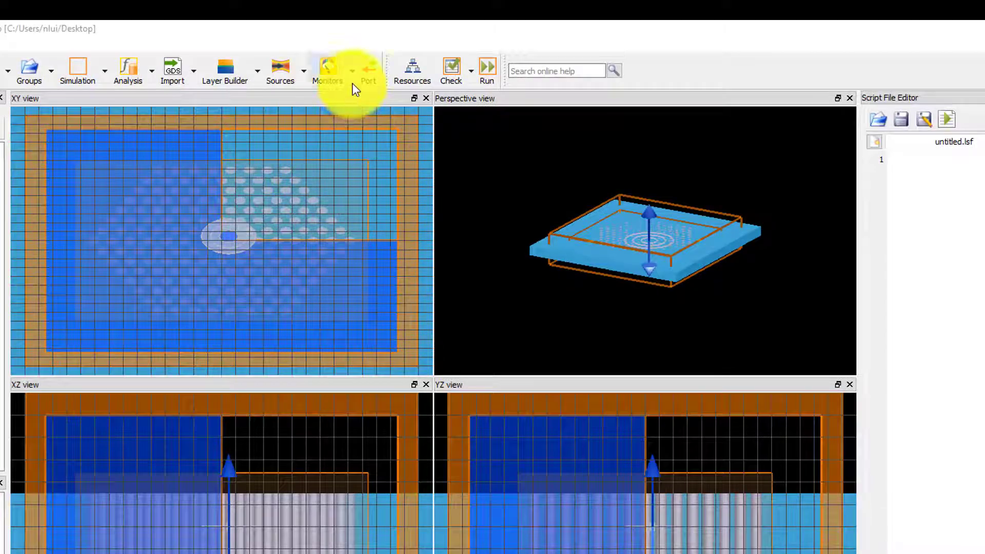
# Step: Add a frequency-domain field profile monitor, override the global monitor settings and set its frequency points to 10
pyautogui.click(361, 72)
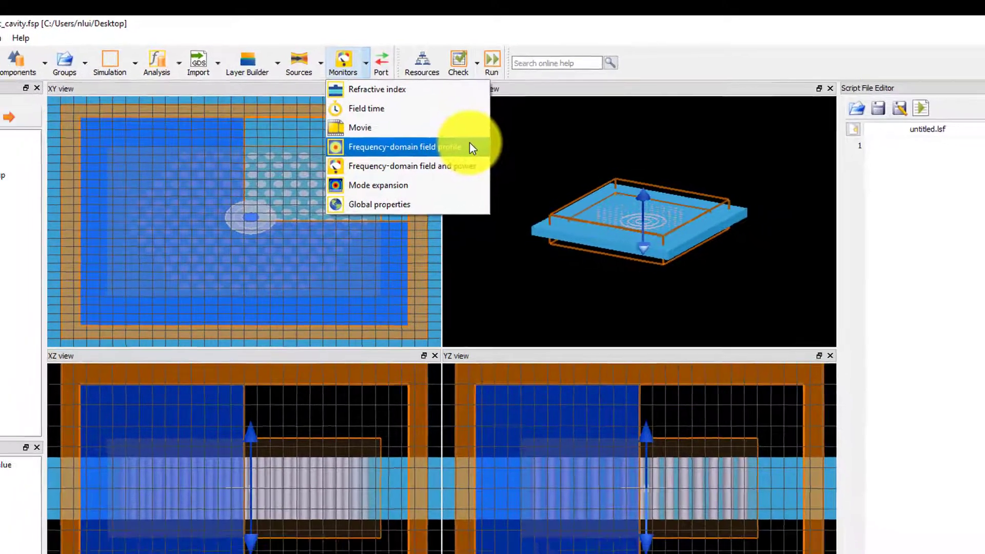
pyautogui.click(464, 159)
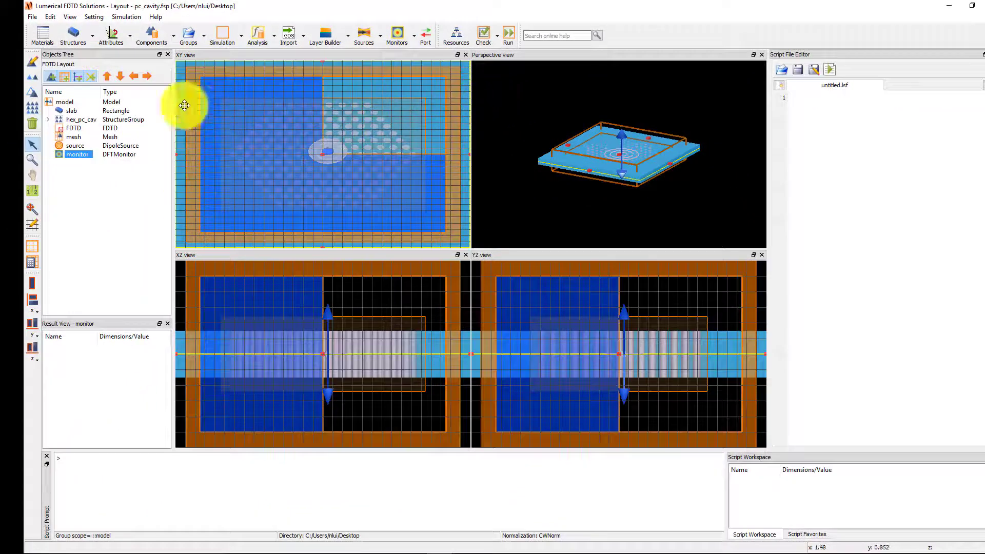
pyautogui.click(33, 61)
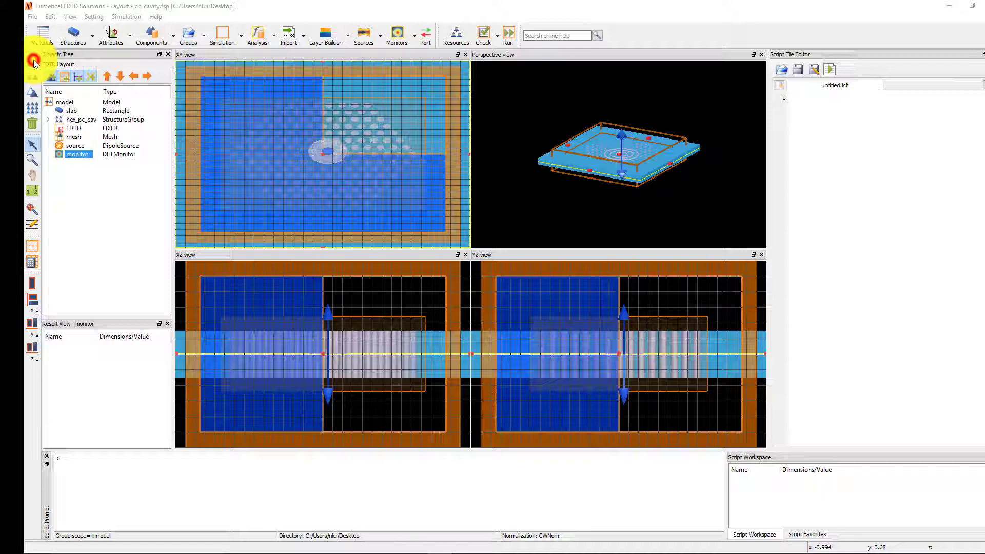
pyautogui.click(34, 62)
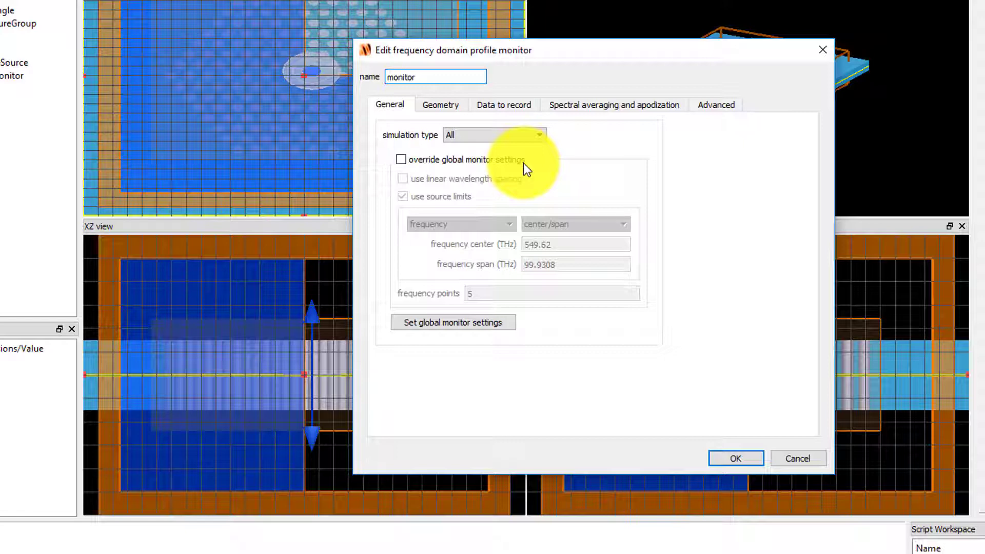
pyautogui.click(401, 159)
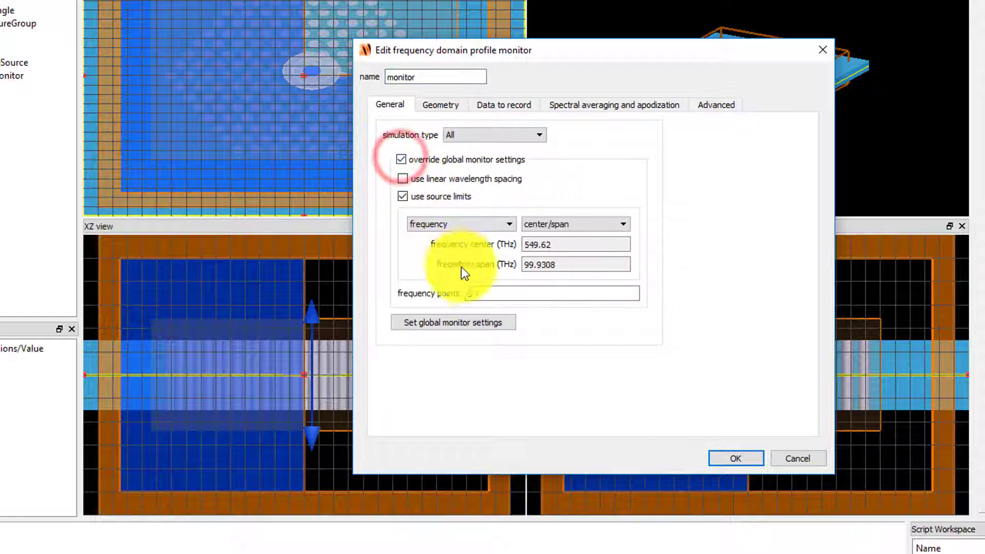
pyautogui.click(479, 292)
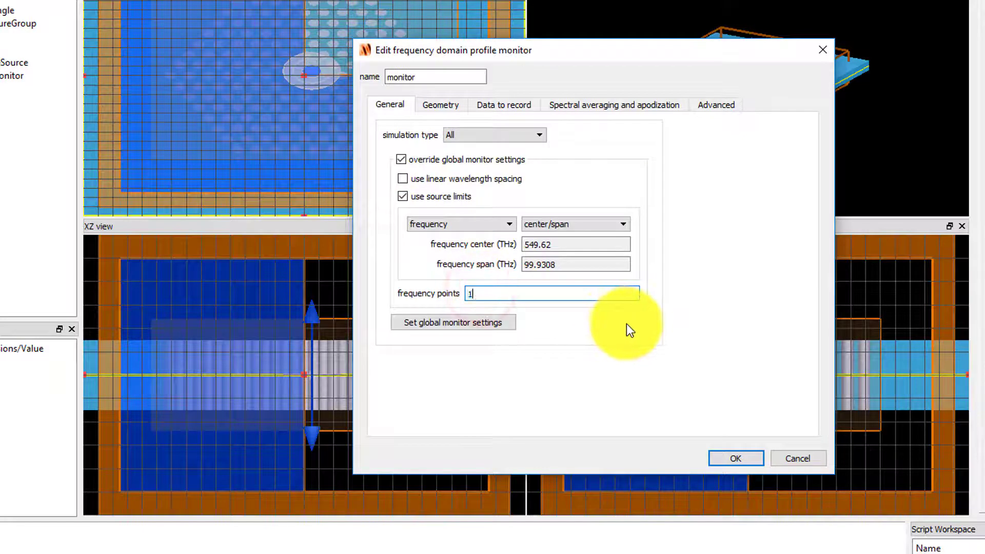
pyautogui.write('0')
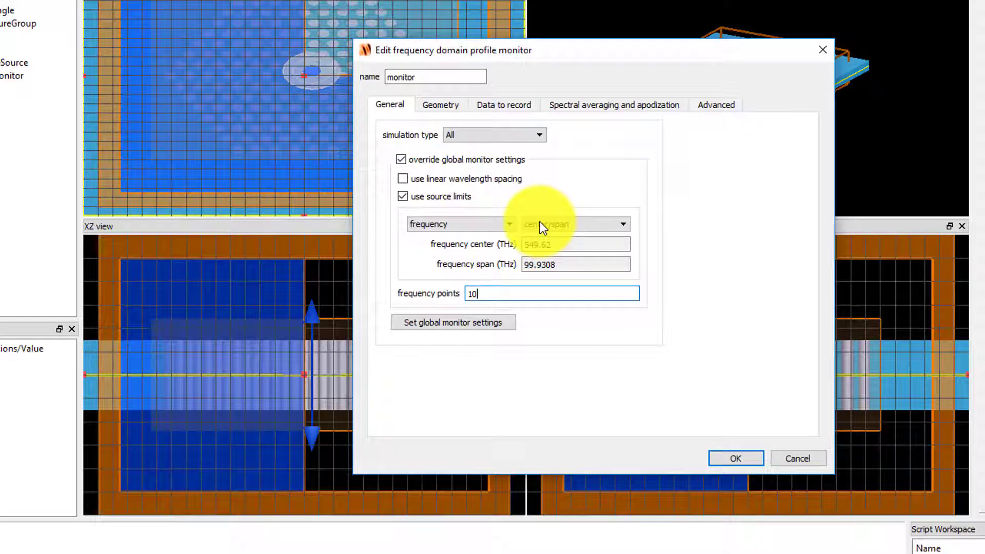
# Step: Set the monitor's x span and y span to 2.5 µm each
pyautogui.click(453, 105)
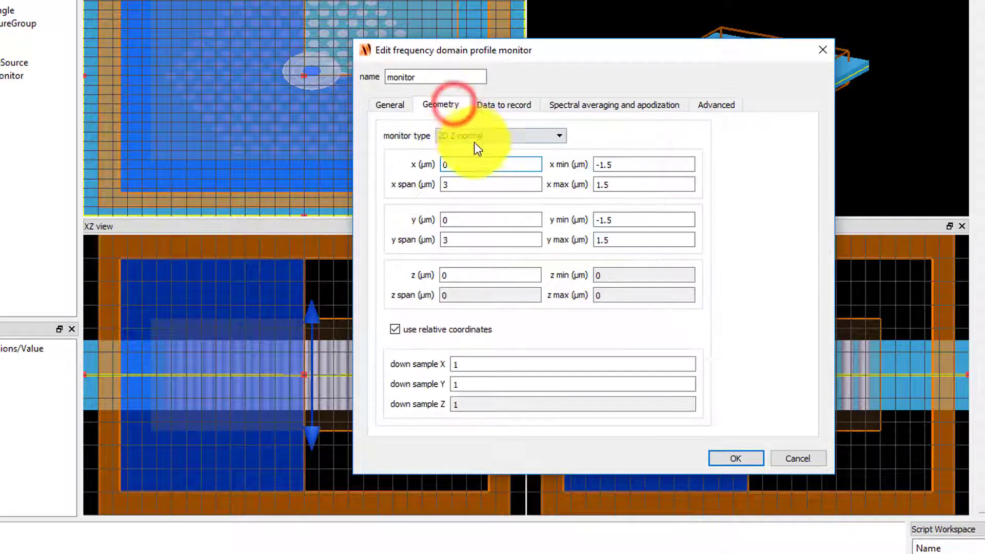
pyautogui.doubleClick(480, 184)
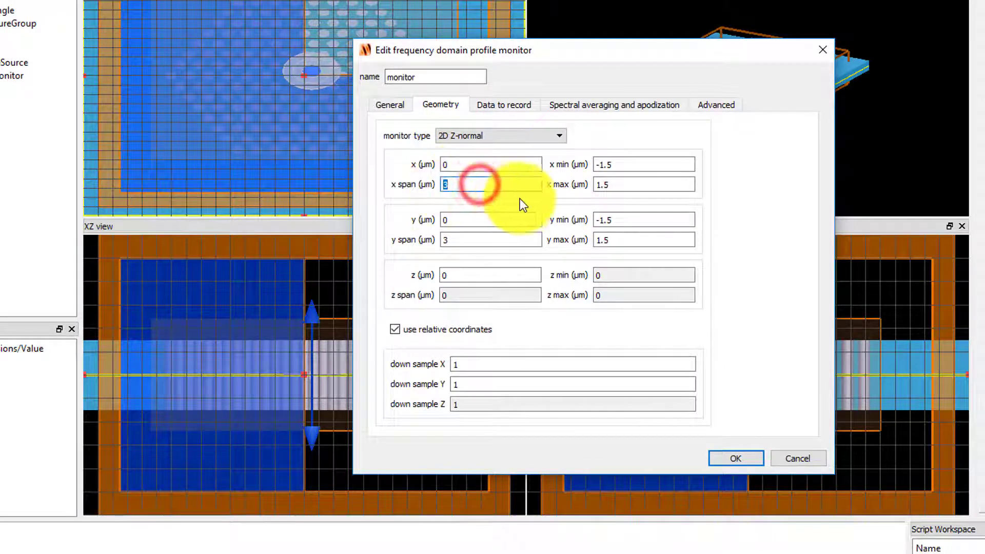
pyautogui.write('2.5')
pyautogui.doubleClick(473, 239)
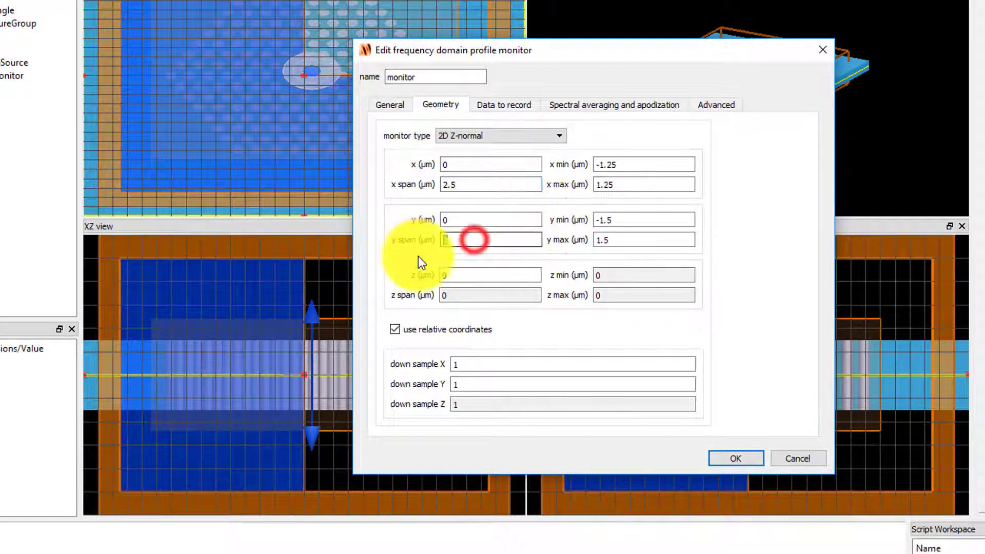
pyautogui.write('2.5')
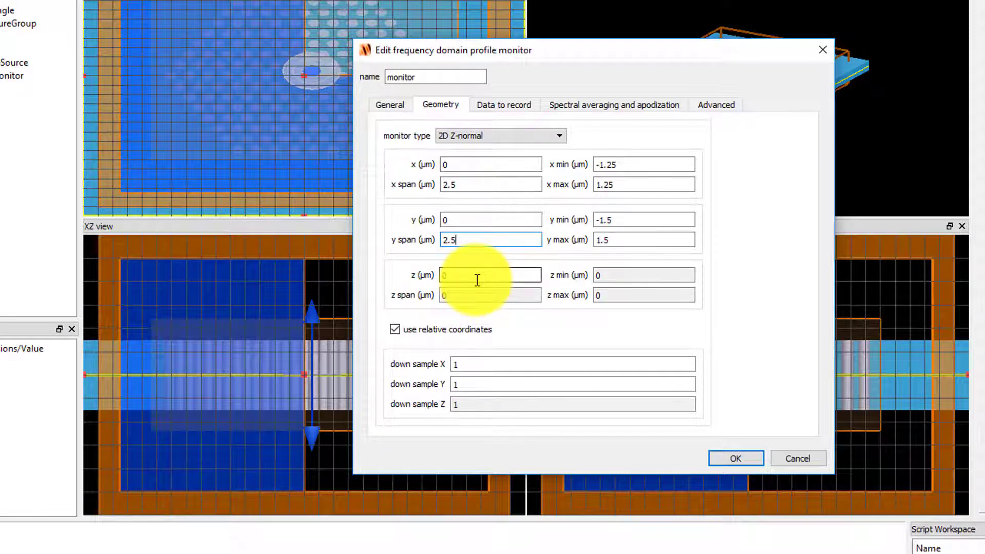
# Step: Rename the monitor as Profile and apply its settings
pyautogui.doubleClick(425, 78)
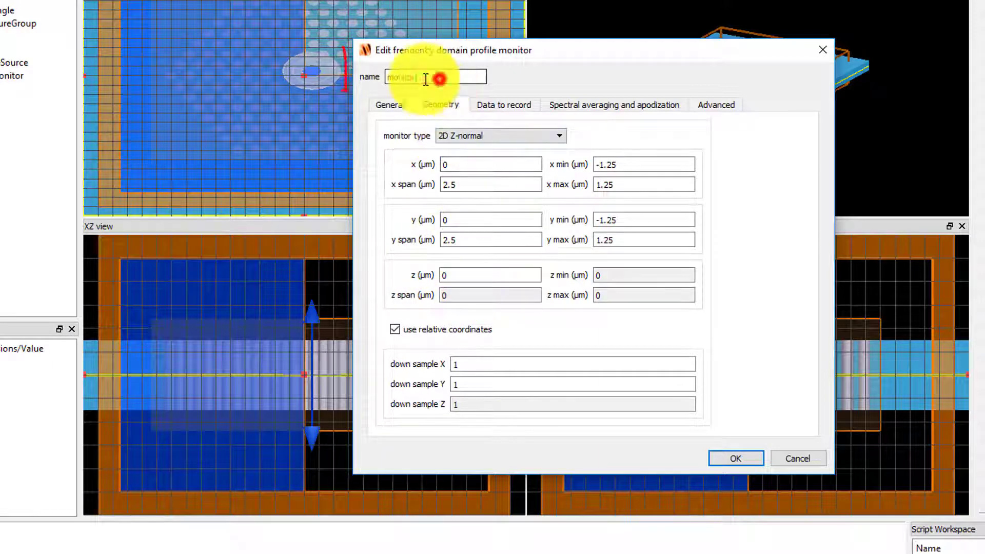
pyautogui.write('P')
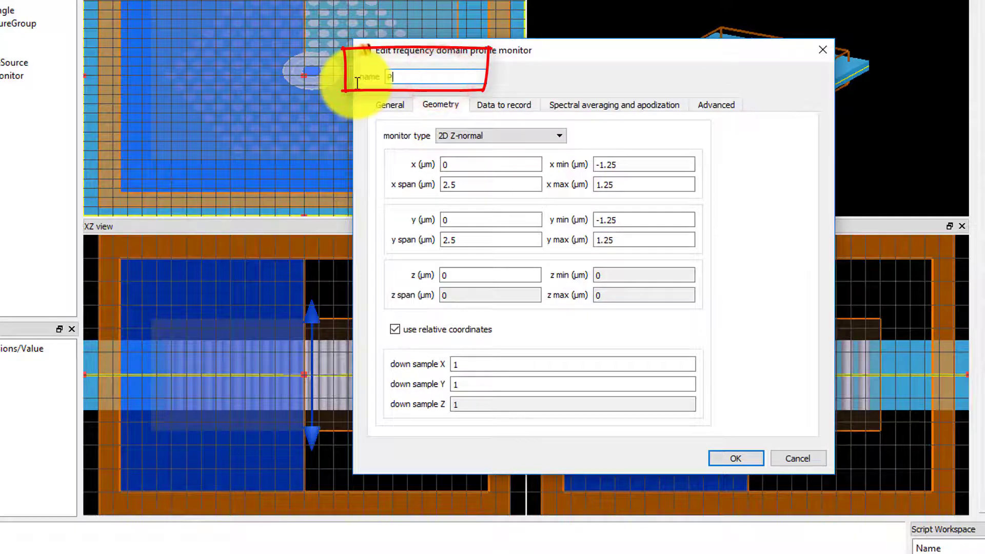
pyautogui.write('rofile')
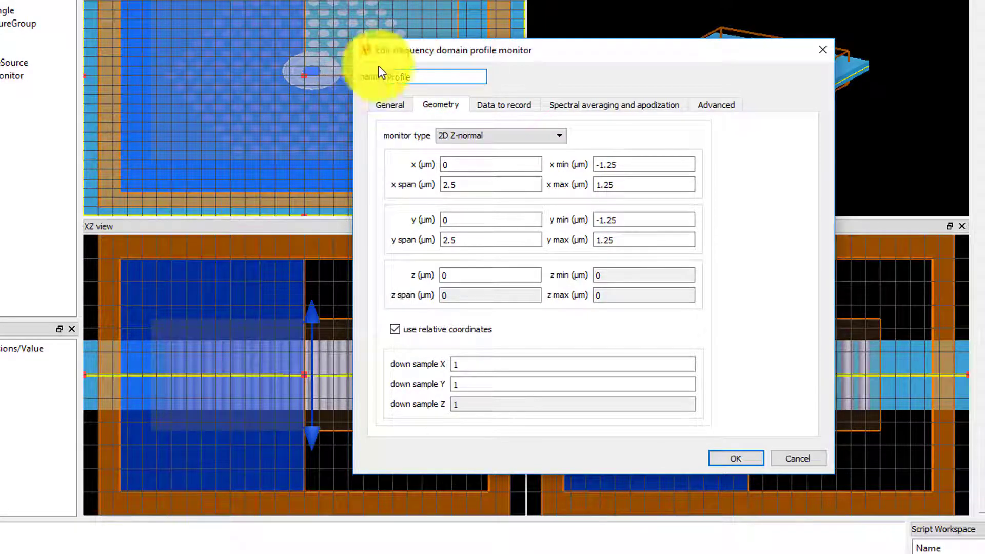
pyautogui.click(738, 460)
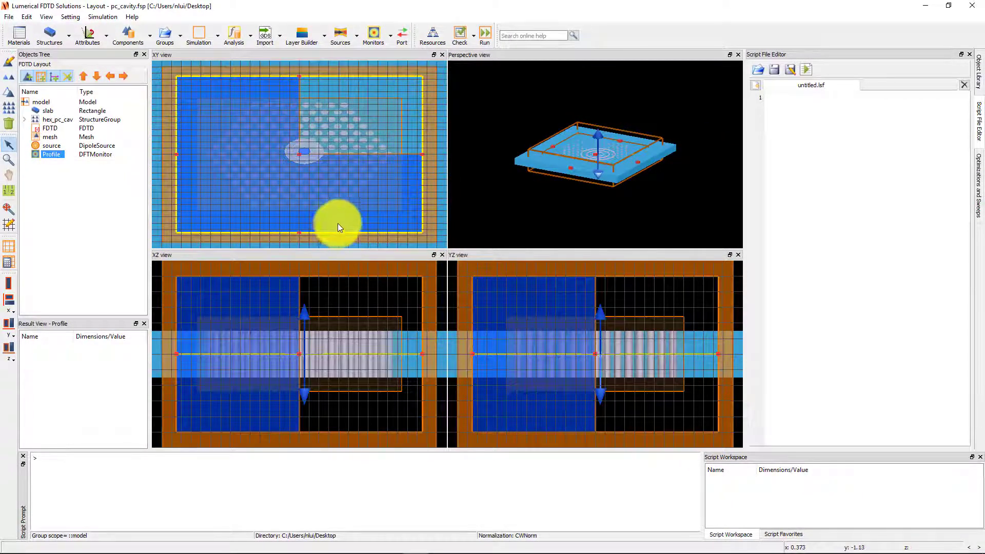
# Step: Duplicate the Profile monitor and rename the copy as Power
pyautogui.click(390, 36)
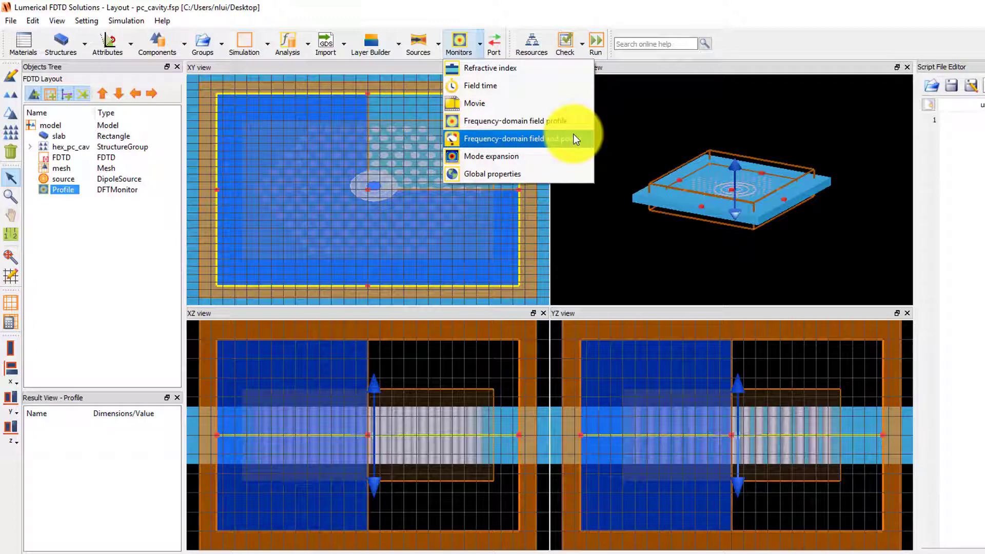
pyautogui.click(125, 221)
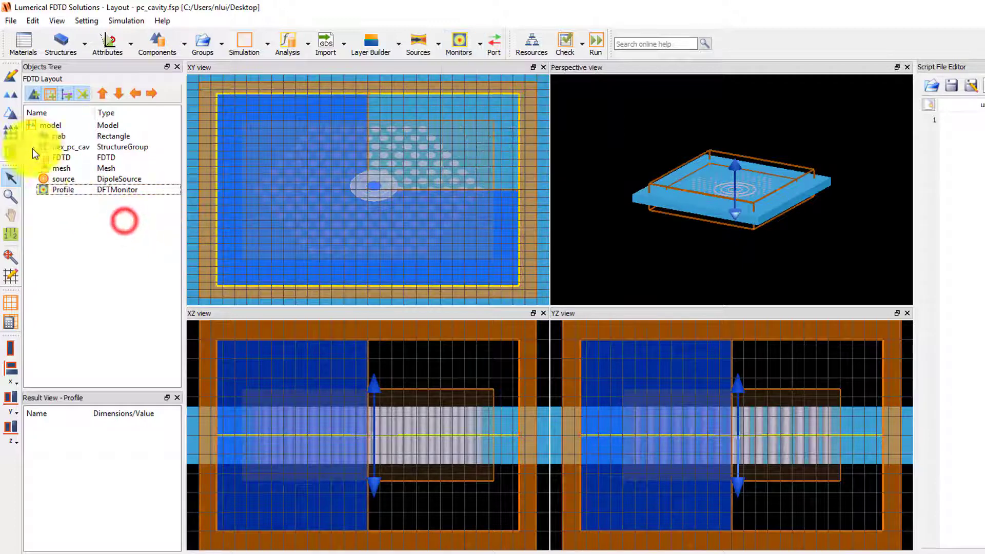
pyautogui.click(56, 190)
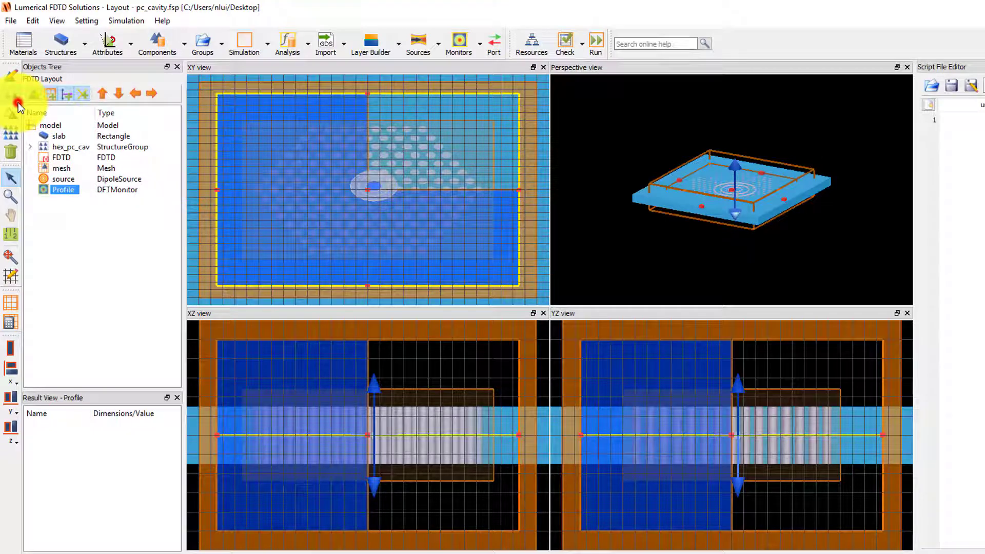
pyautogui.click(18, 102)
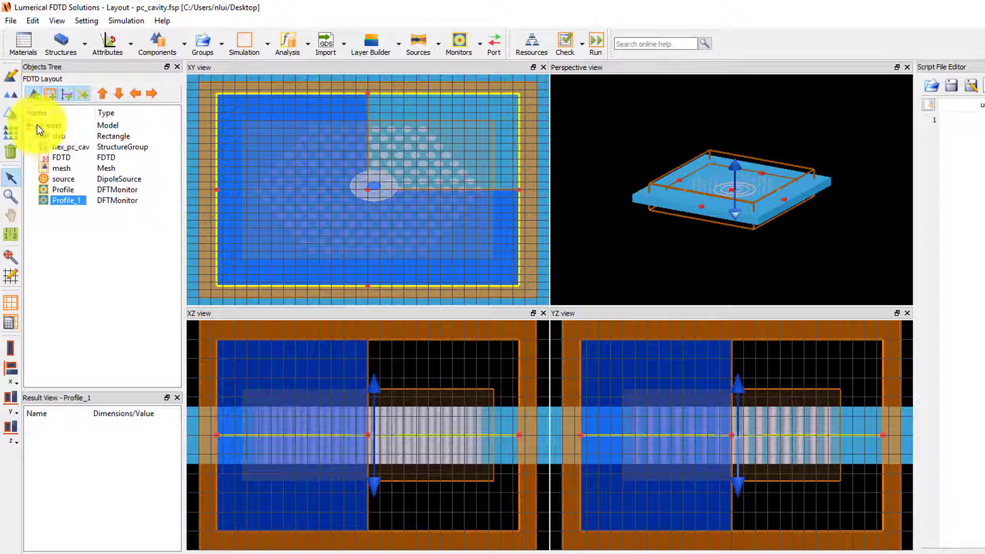
pyautogui.click(12, 77)
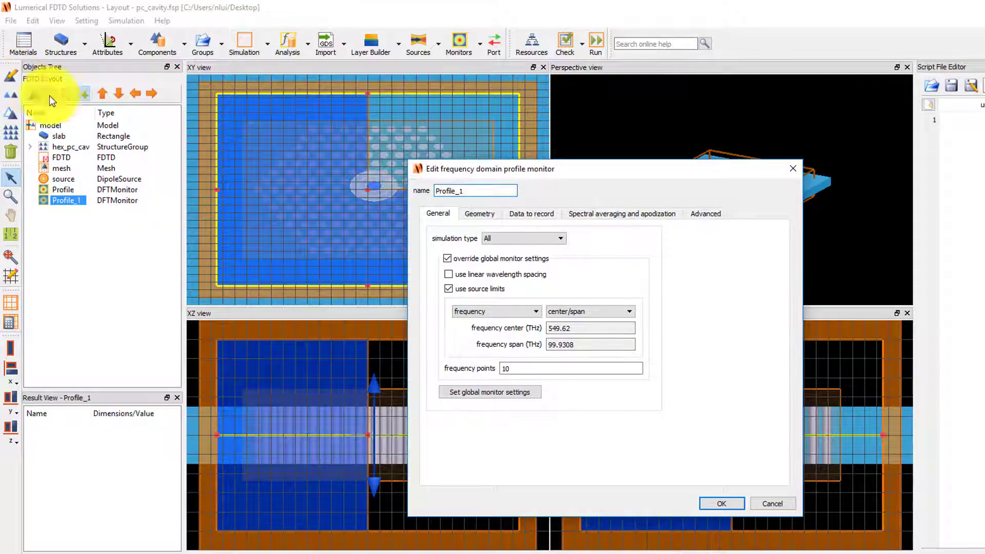
pyautogui.doubleClick(475, 191)
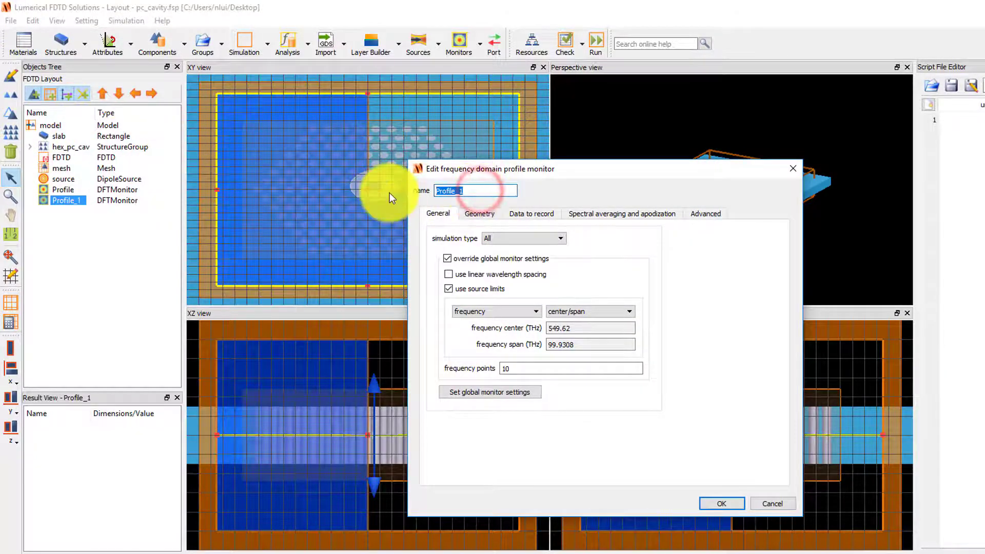
pyautogui.write('Power')
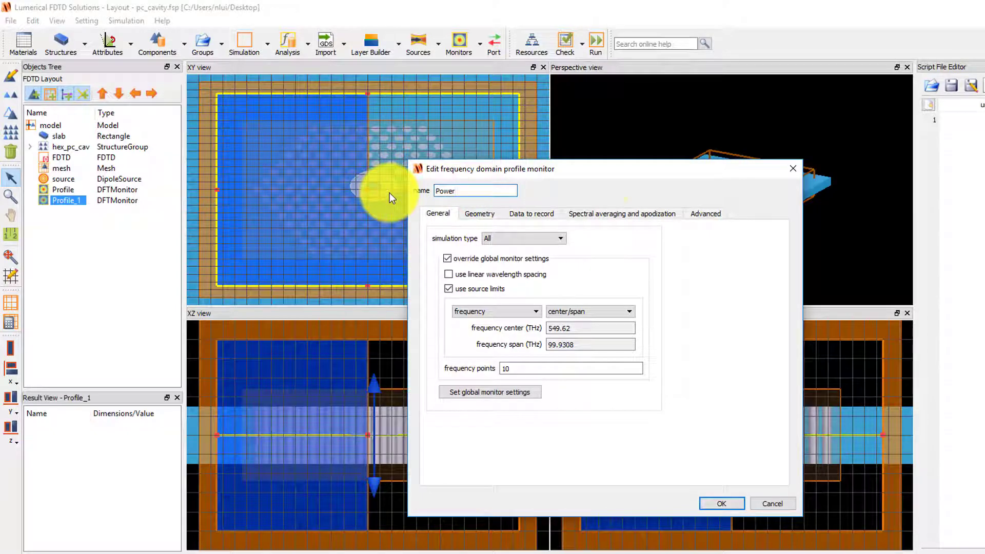
# Step: Set the Power monitor's spatial interpolation to nearest mesh cell
pyautogui.click(696, 213)
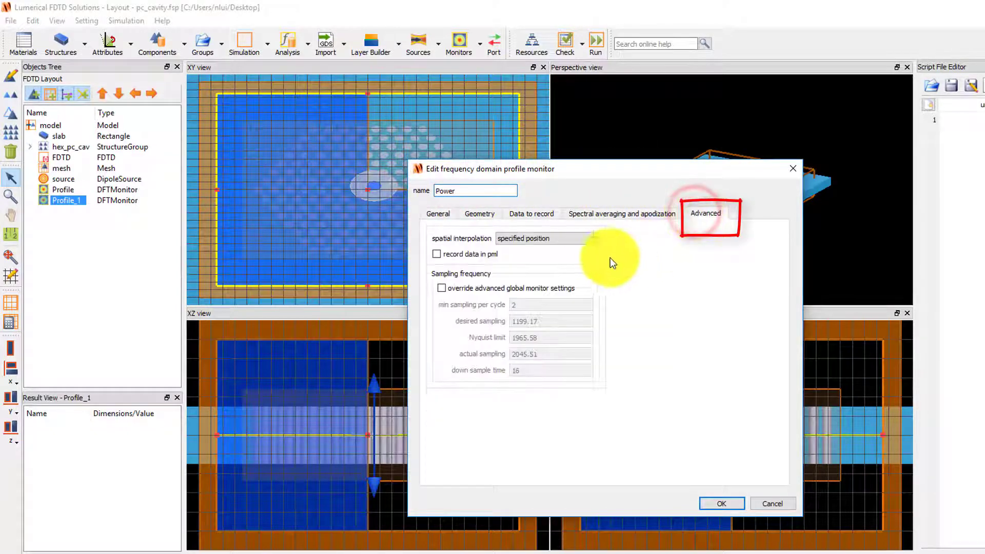
pyautogui.click(591, 240)
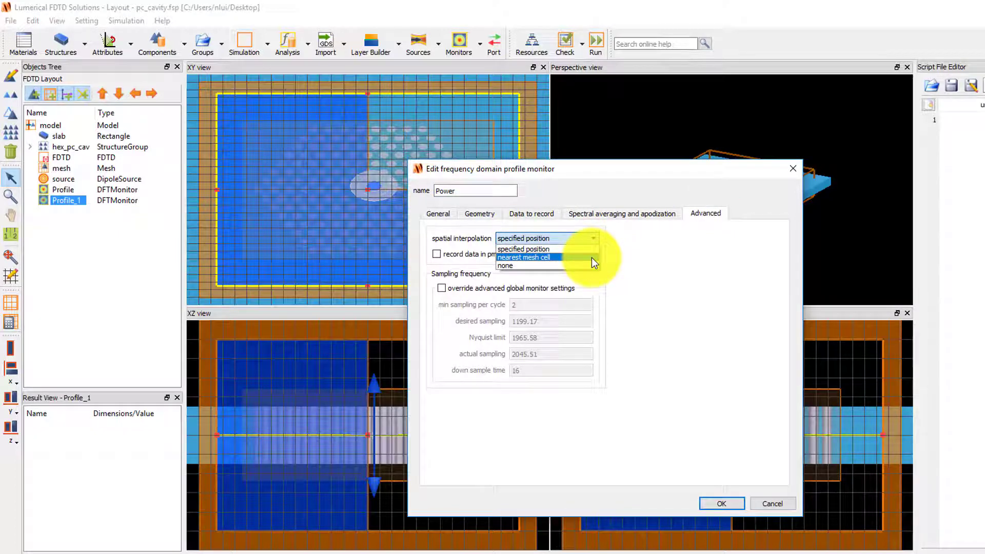
pyautogui.click(591, 258)
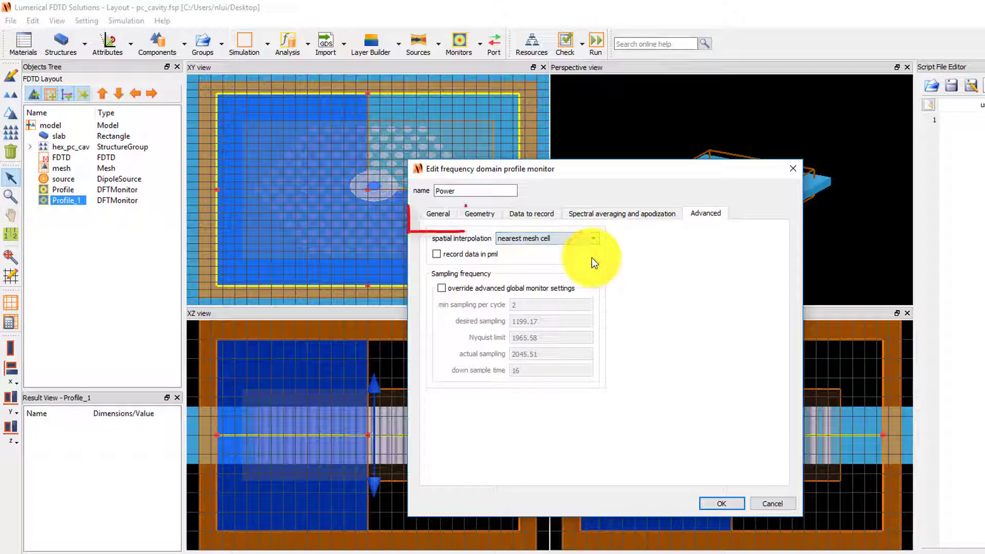
# Step: Set the Power monitor's frequency points to 1
pyautogui.click(438, 216)
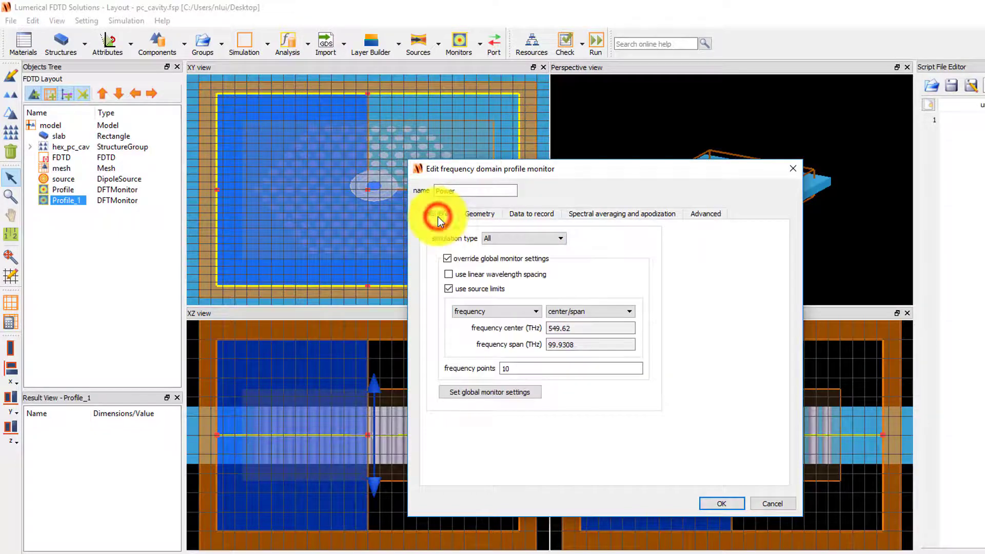
pyautogui.doubleClick(529, 368)
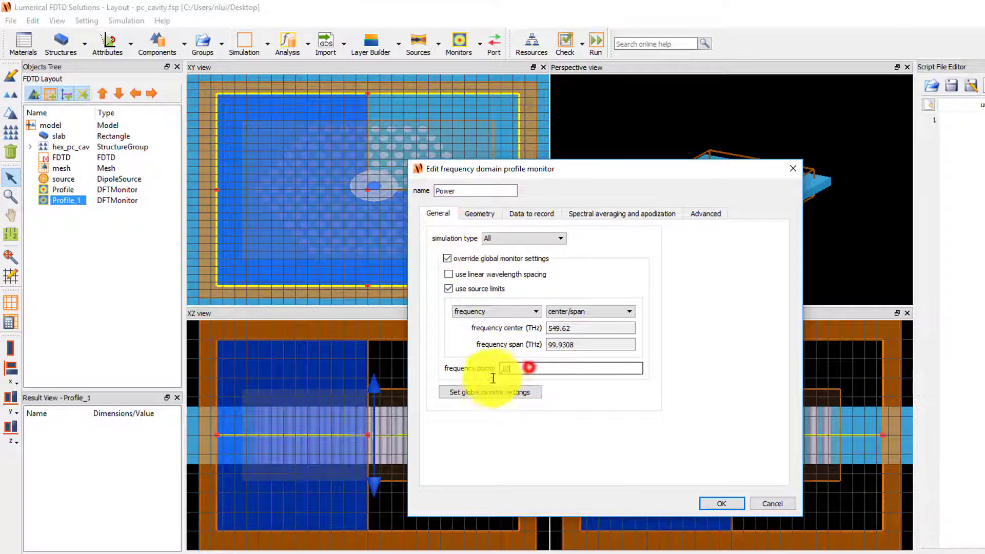
pyautogui.write('1')
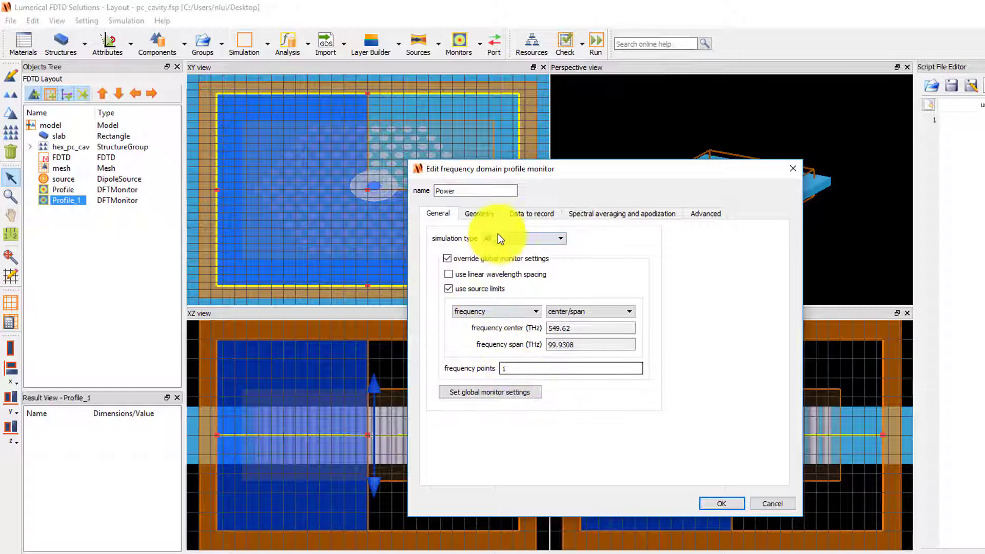
# Step: Set the Power monitor's z position to 0.2 µm and apply its settings
pyautogui.click(489, 214)
pyautogui.click(493, 353)
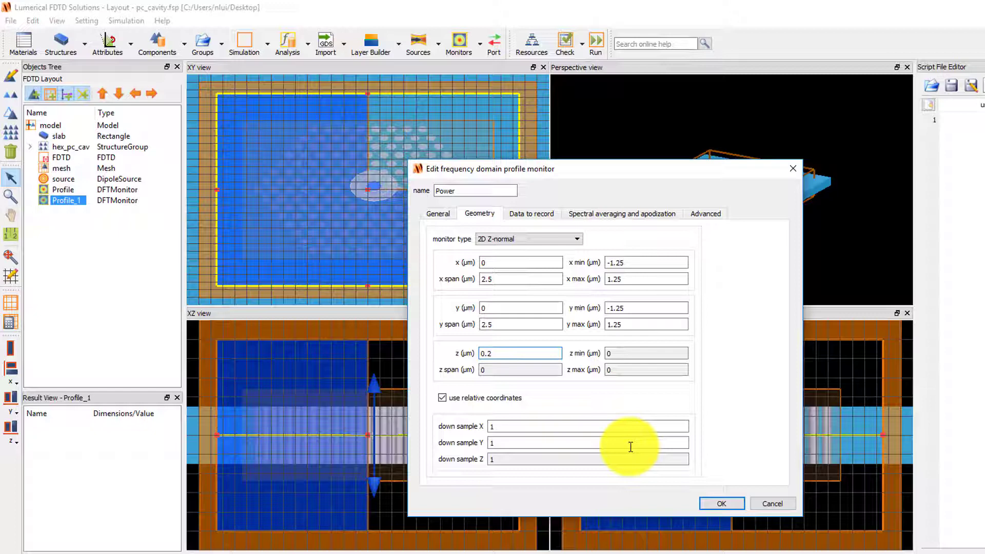
pyautogui.click(732, 507)
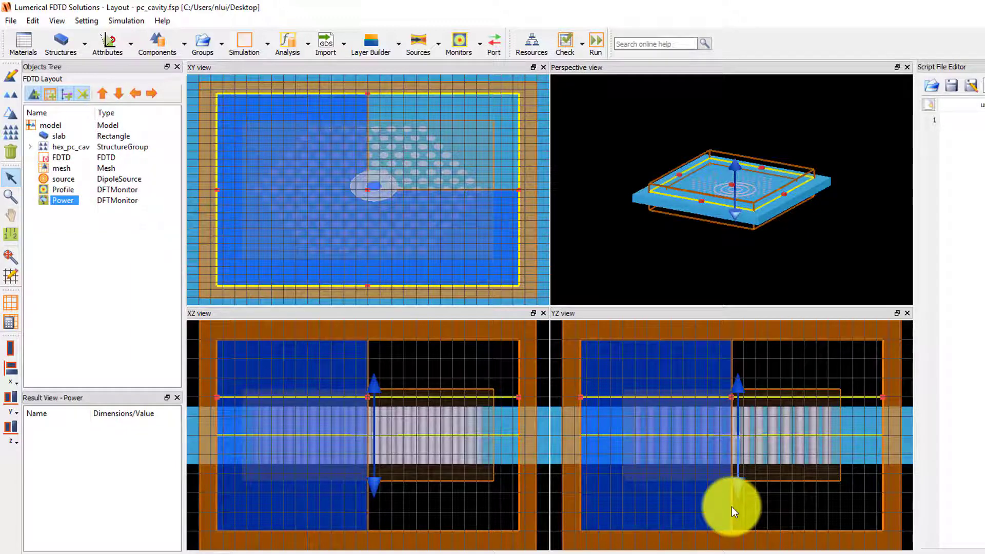
# Step: Run the simulation and visualize the E field recorded by the Profile monitor
pyautogui.click(599, 43)
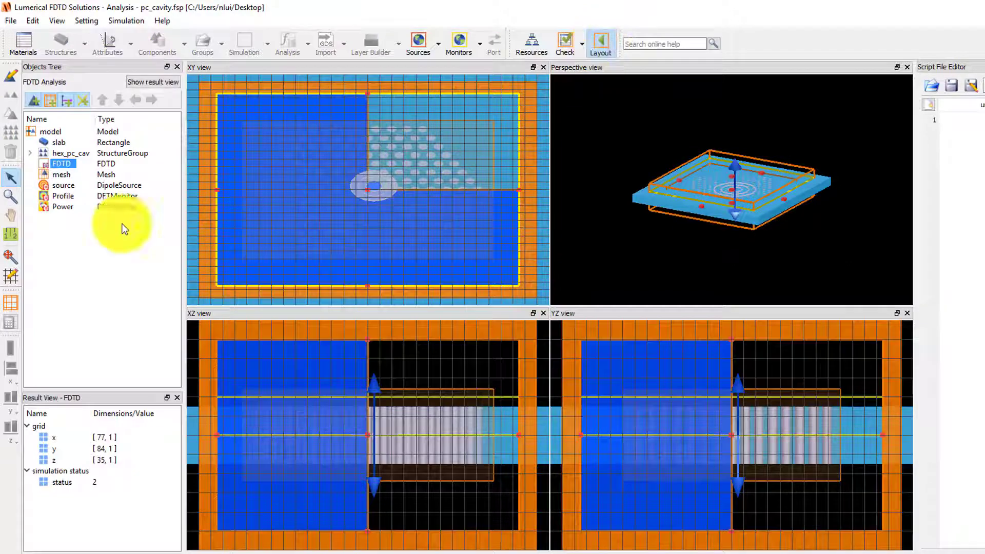
pyautogui.click(65, 198)
pyautogui.rightClick(65, 198)
pyautogui.moveTo(112, 228)
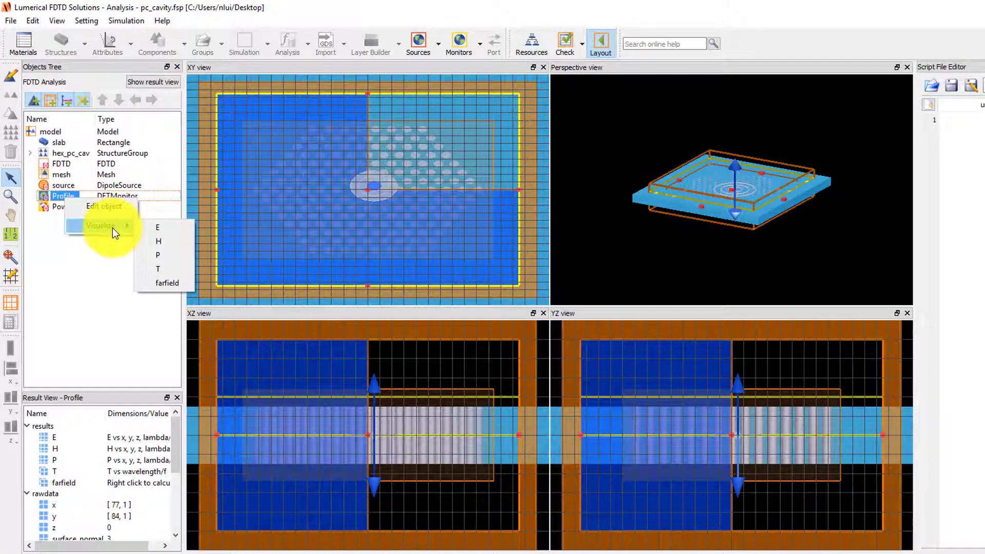
pyautogui.click(175, 228)
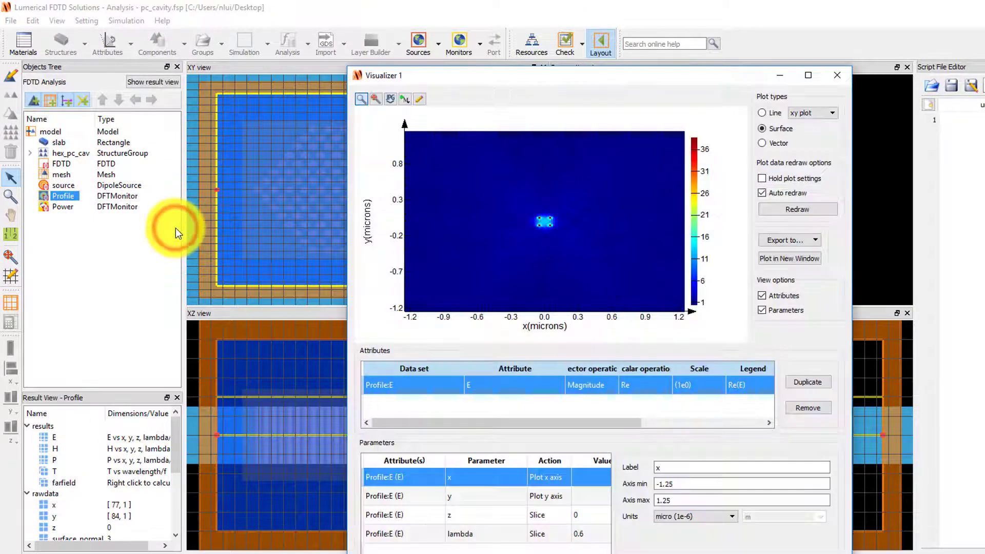
# Step: Advance the lambda slice of the E field plot to index 2
pyautogui.click(495, 533)
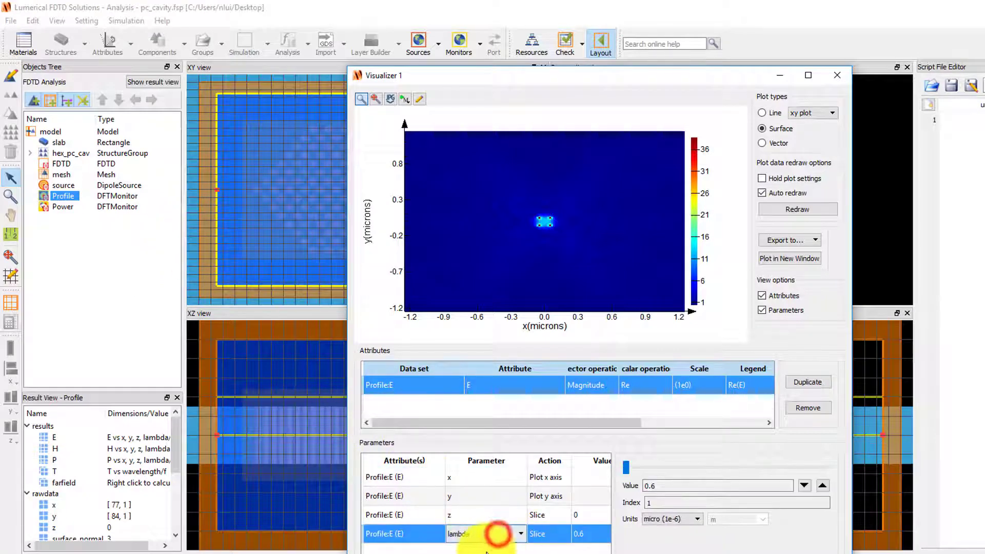
pyautogui.click(823, 486)
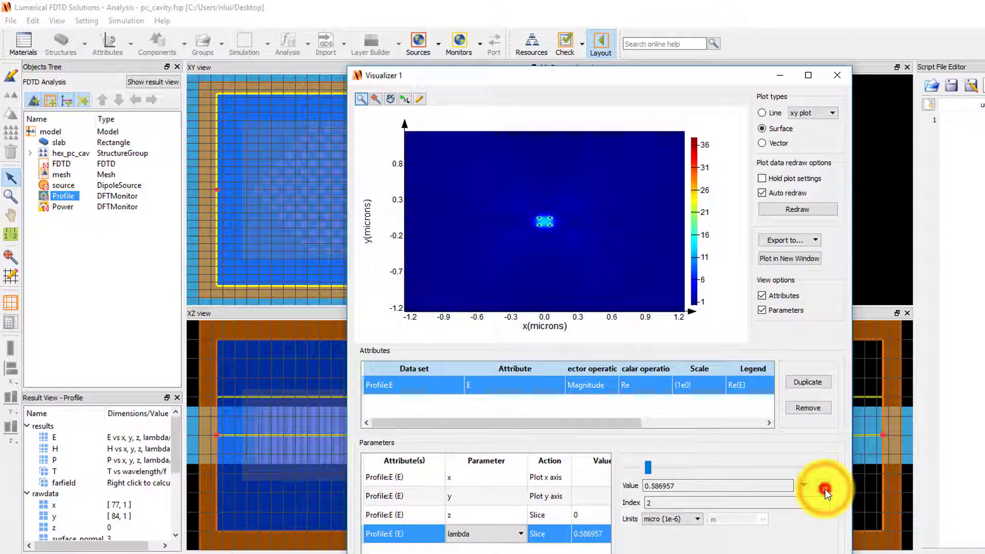
# Step: Advance the lambda slice of the Profile monitor's E field plot step by step to index 10 (0.5 µm)
pyautogui.click(824, 487)
pyautogui.click(824, 486)
pyautogui.click(825, 486)
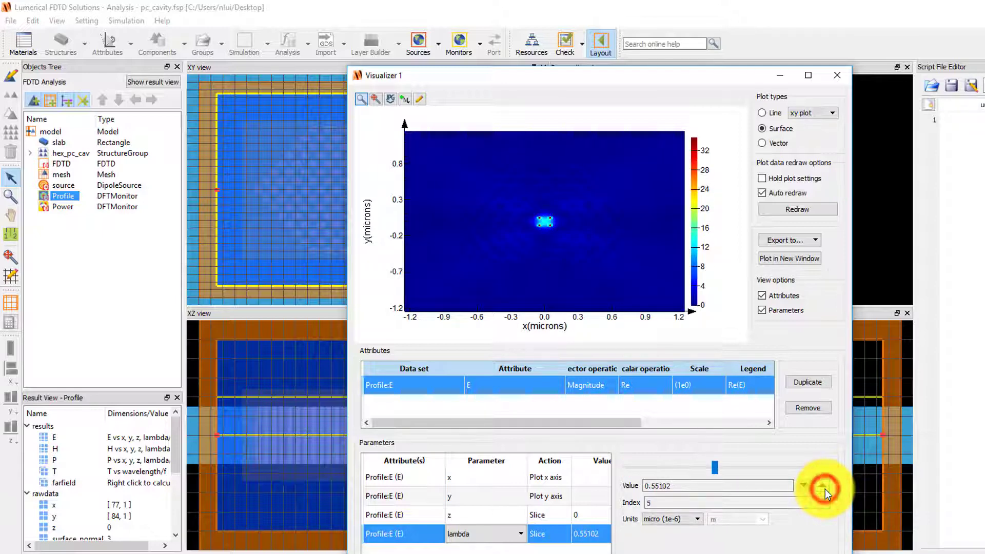
pyautogui.click(824, 487)
pyautogui.click(824, 486)
pyautogui.click(825, 486)
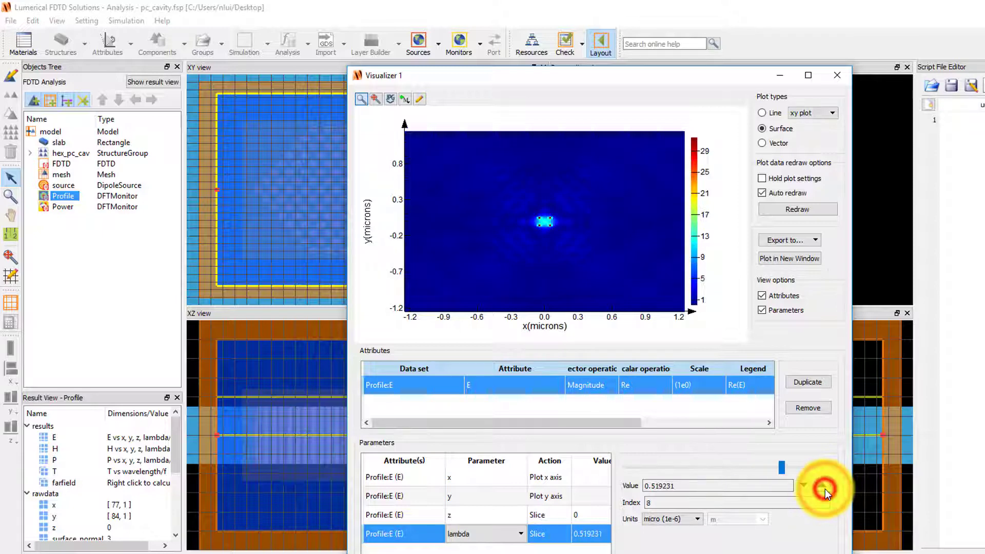
pyautogui.click(824, 487)
pyautogui.click(824, 487)
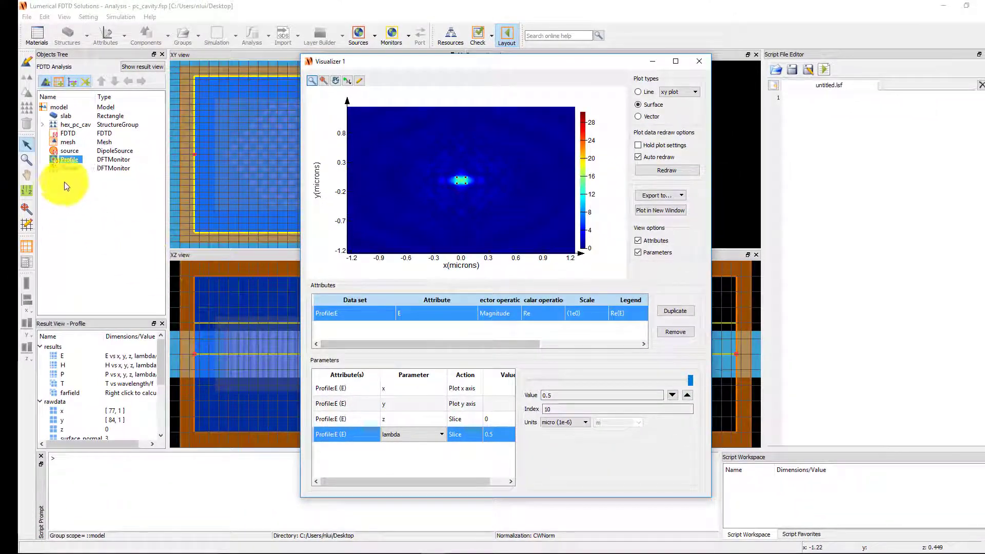
# Step: Visualize the Power monitor's farfield result, examining the far field settings without changes before accepting the frequency selection
pyautogui.click(62, 169)
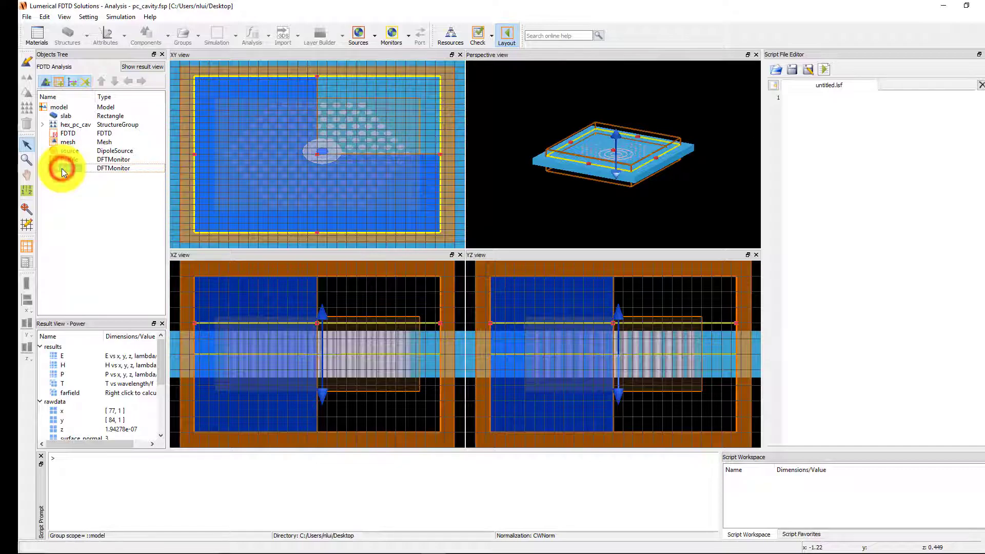
pyautogui.rightClick(61, 168)
pyautogui.moveTo(91, 192)
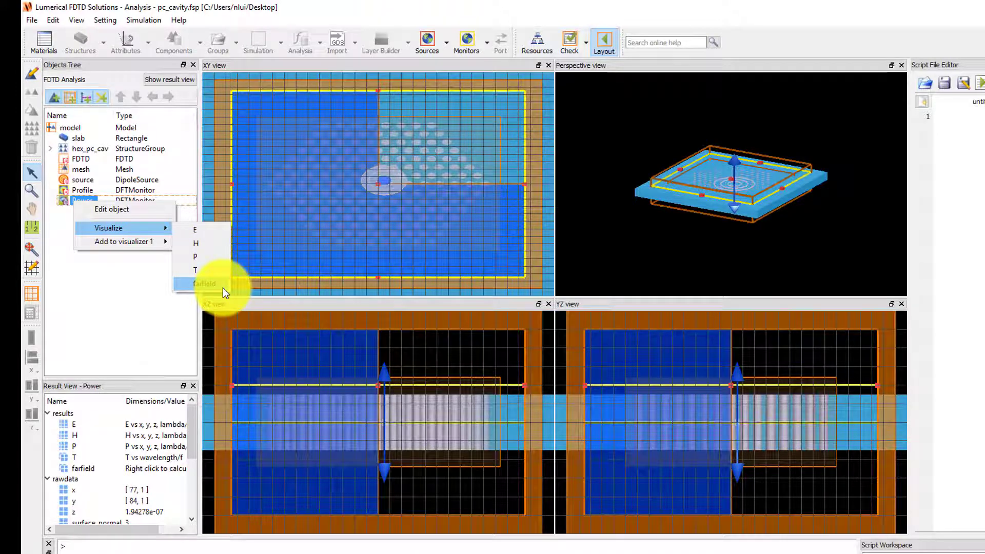
pyautogui.click(222, 288)
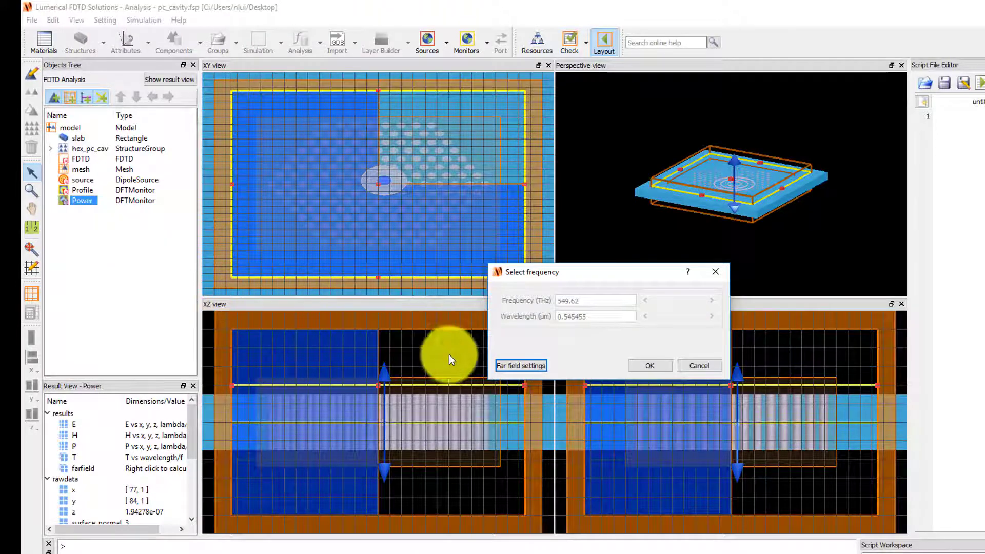
pyautogui.click(514, 369)
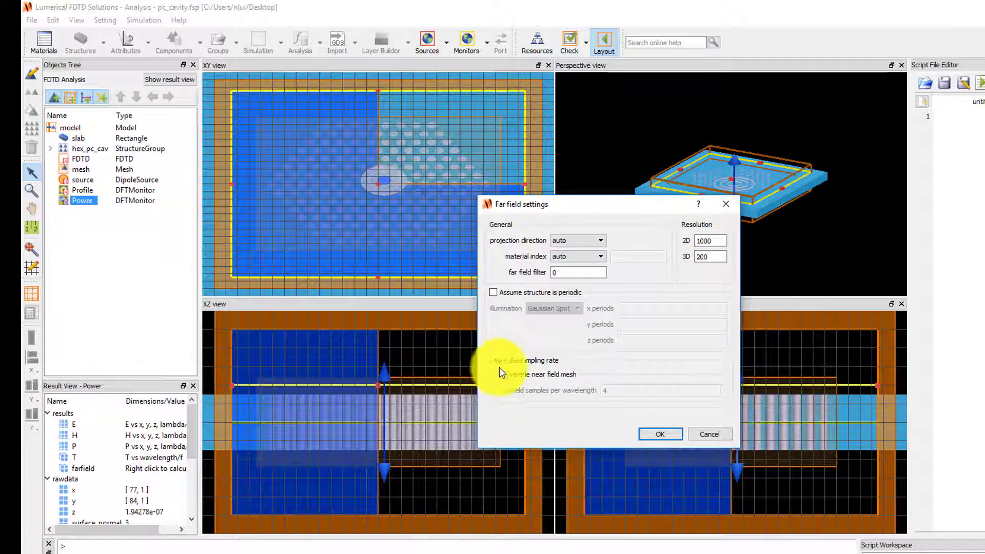
pyautogui.click(703, 432)
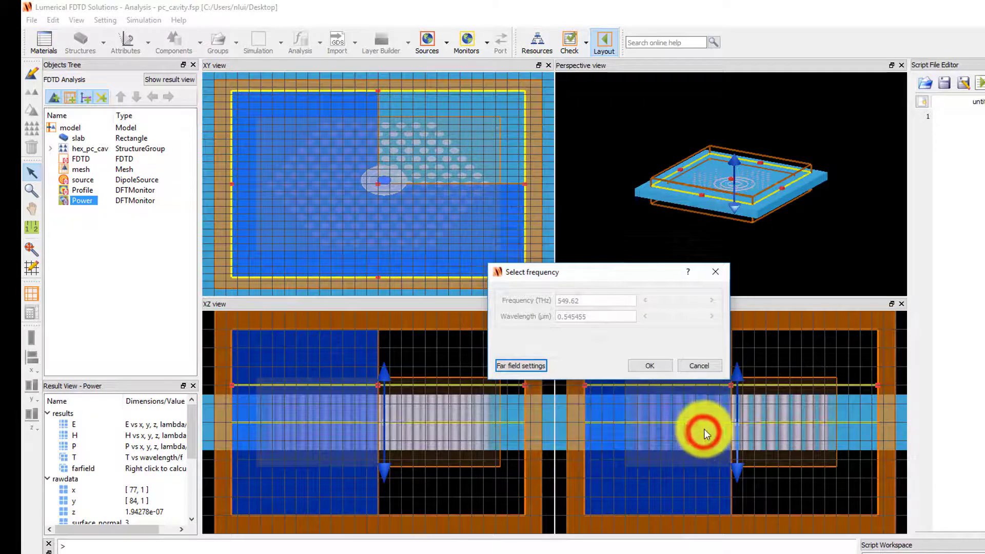
pyautogui.click(644, 368)
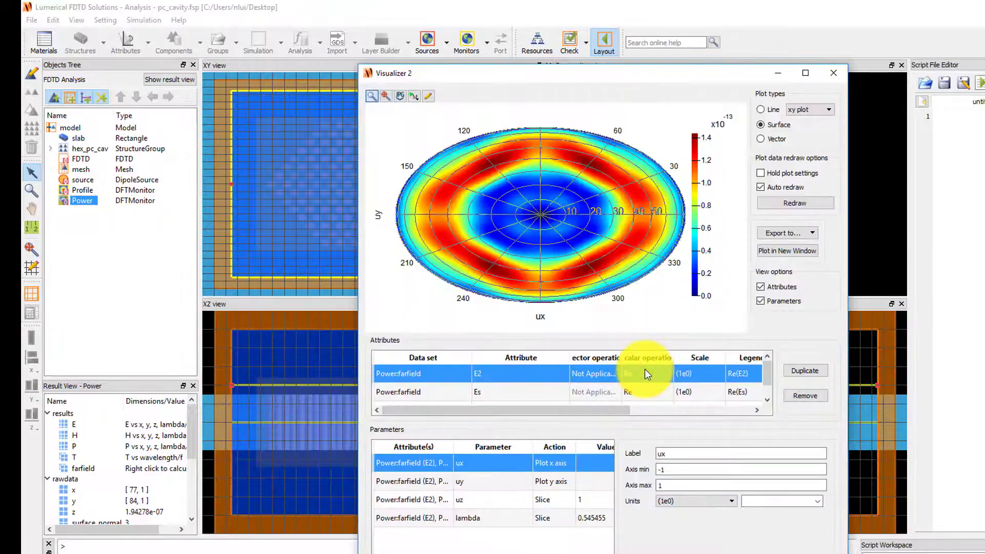